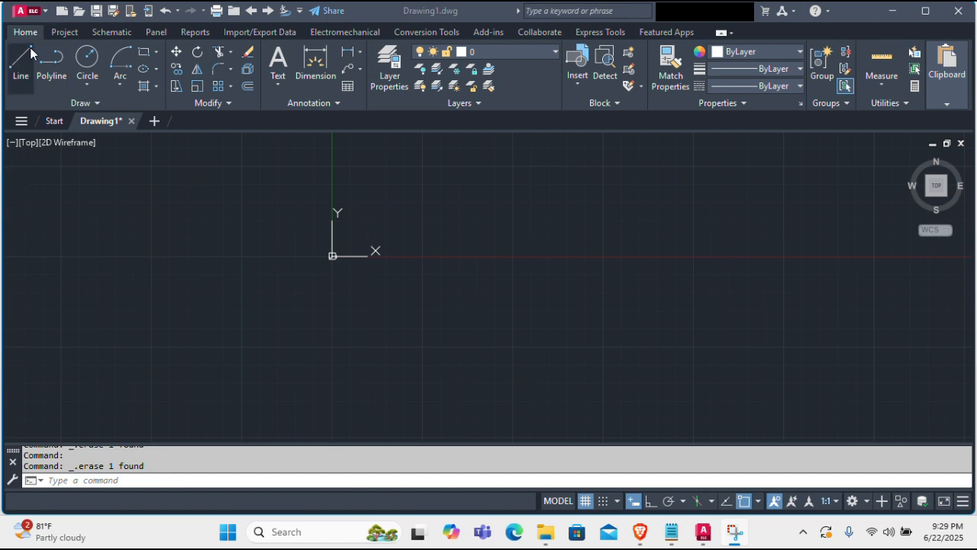
Step: Draw a three-point arc bulging upward across the Y axis, from below the origin to a point above the X axis
click(123, 87)
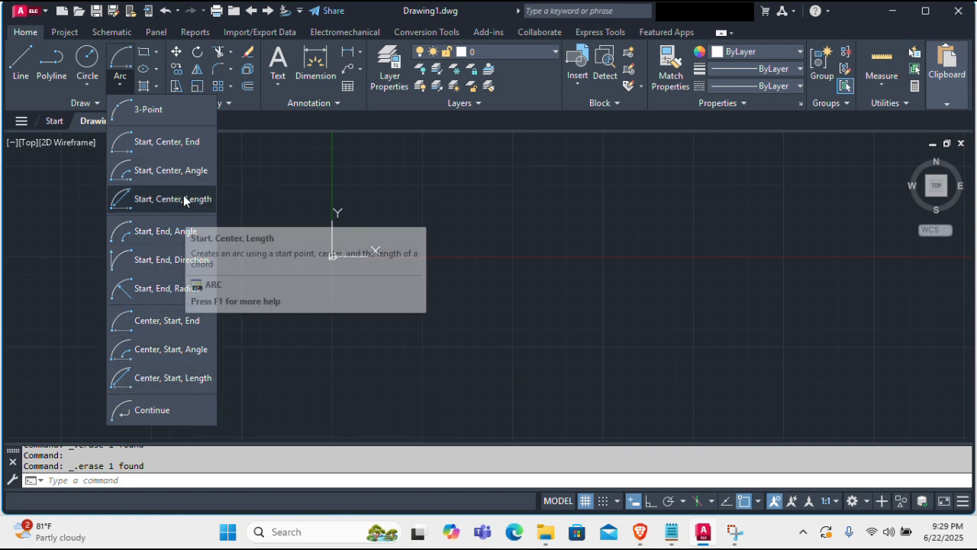
click(184, 119)
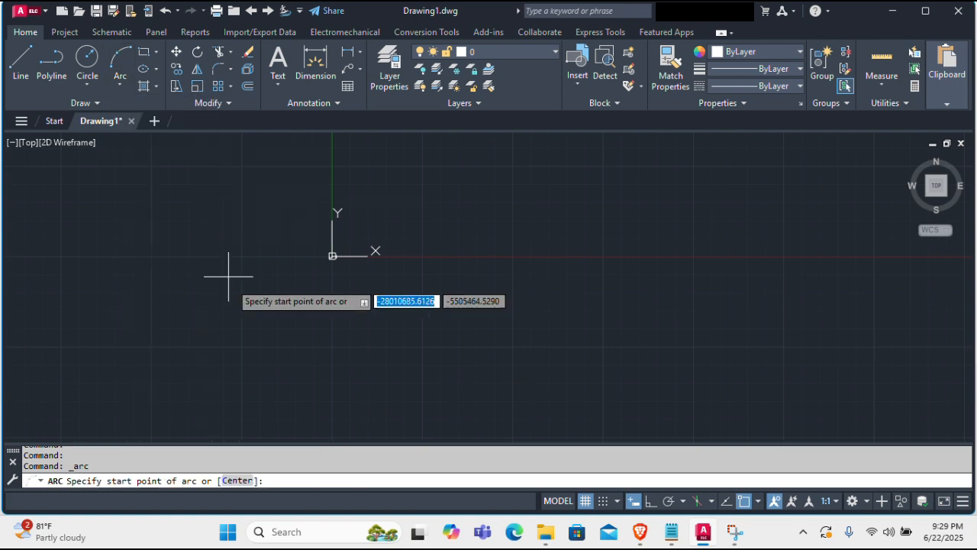
click(274, 310)
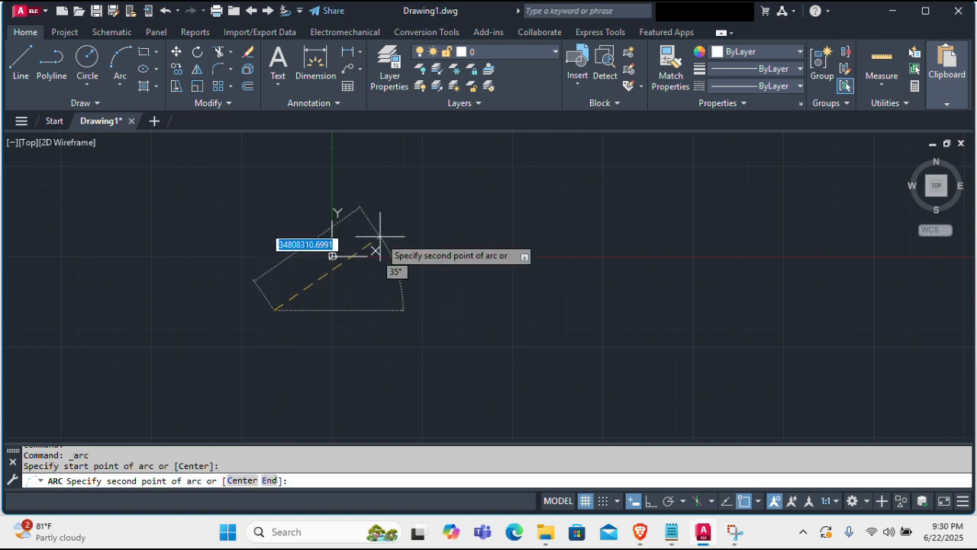
click(405, 197)
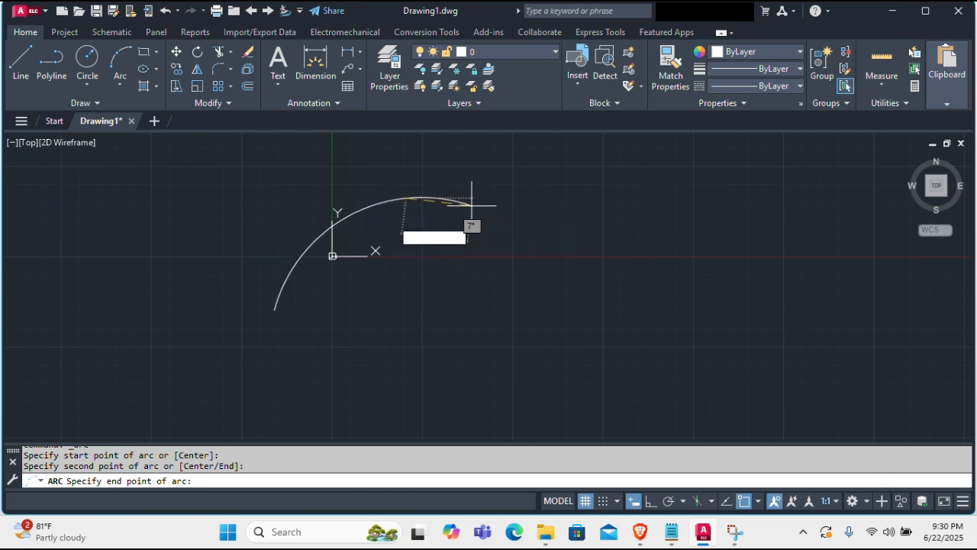
click(541, 213)
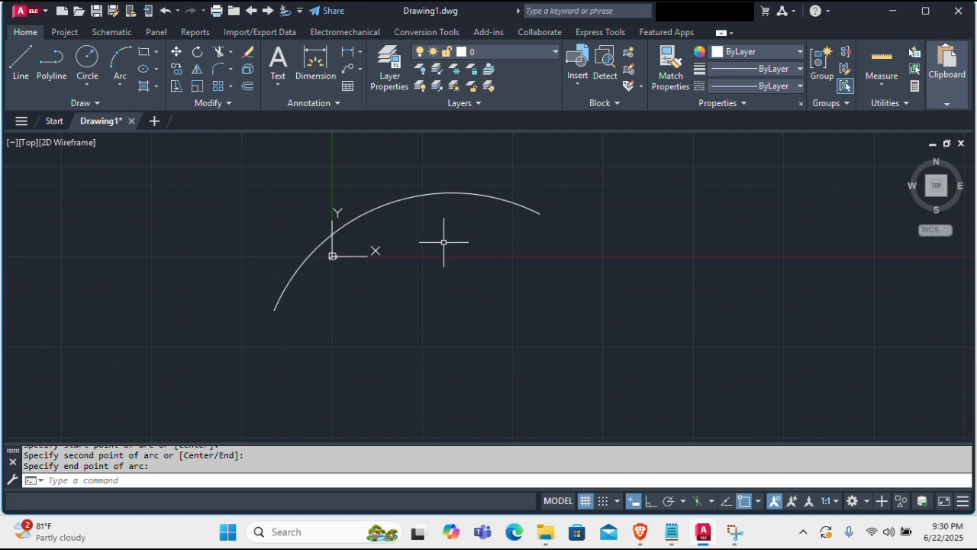
Step: Draw a second three-point arc to the right of the first, starting below the X axis and ending above it
click(437, 481)
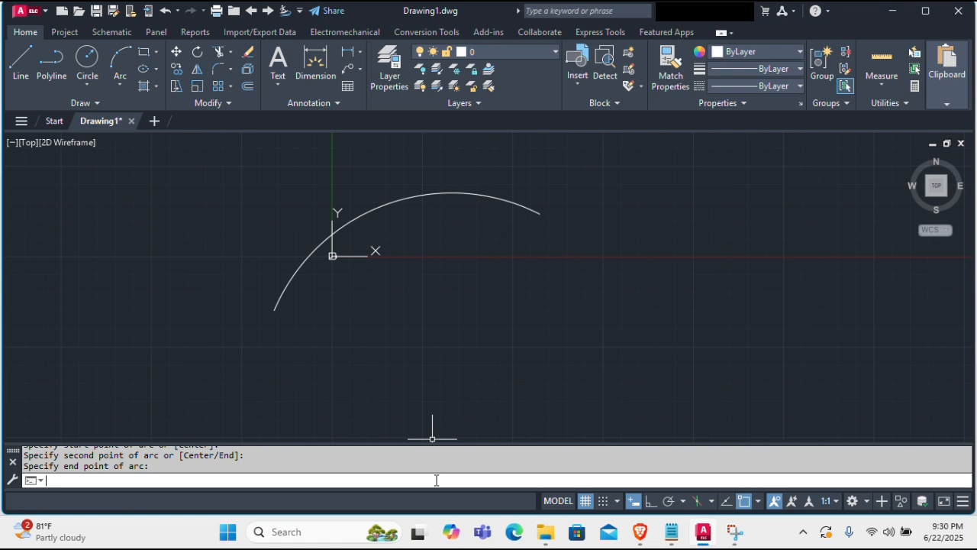
text(A)
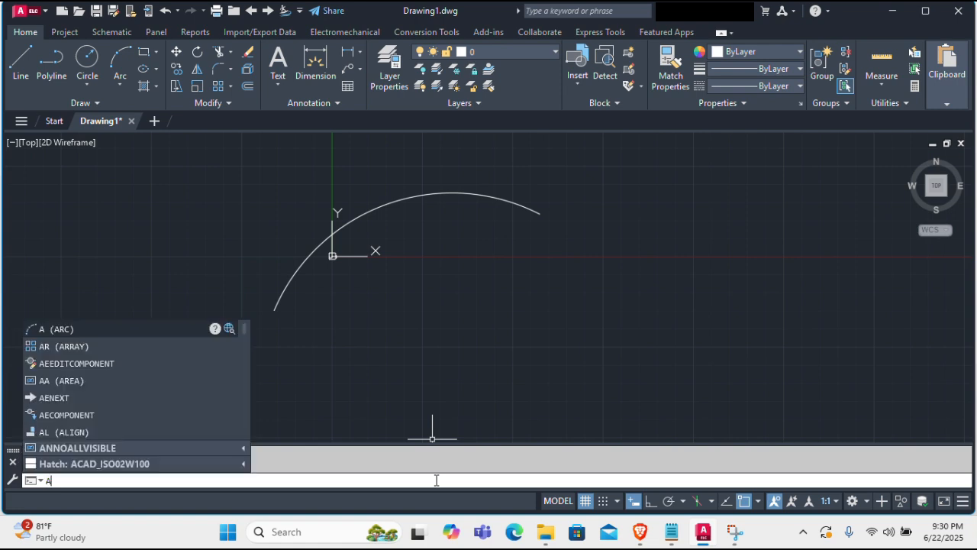
key(Return)
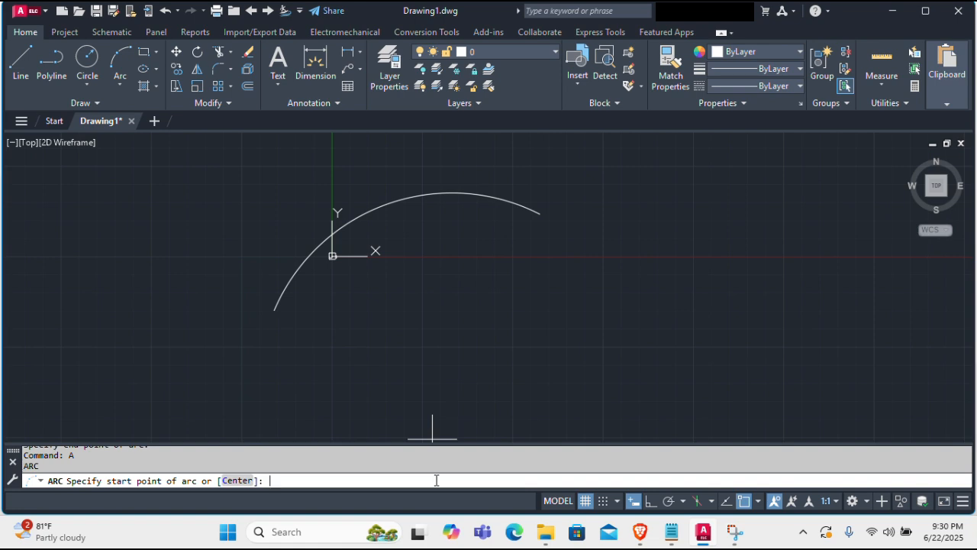
text(3p)
key(Return)
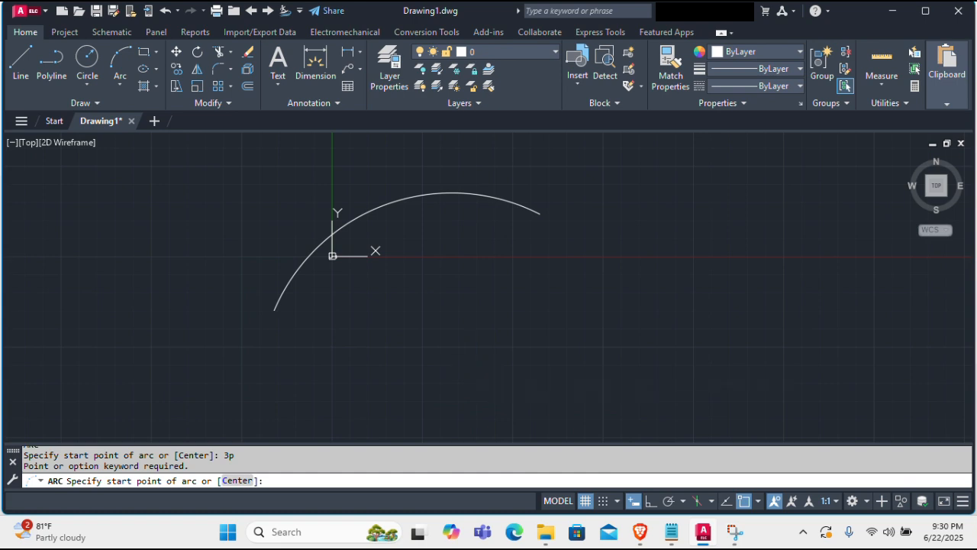
click(457, 344)
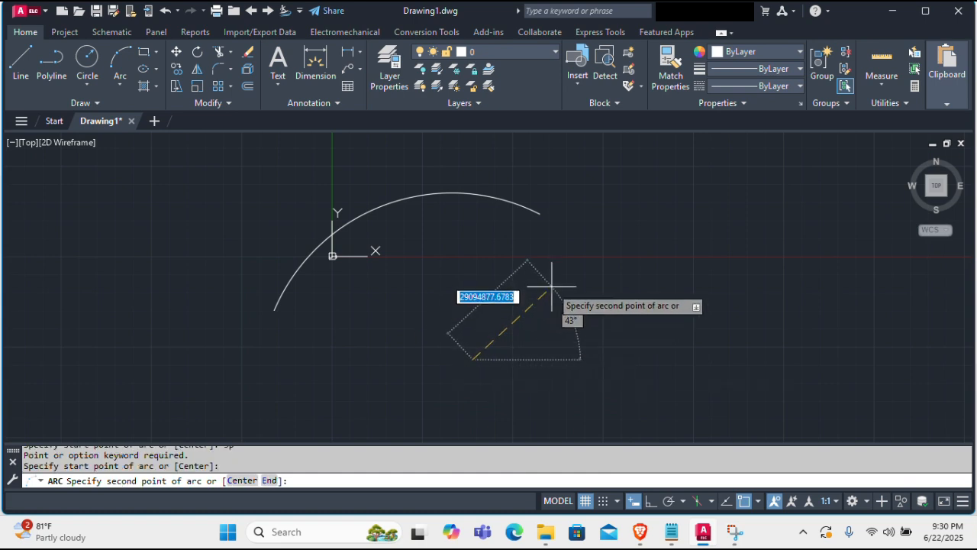
click(662, 260)
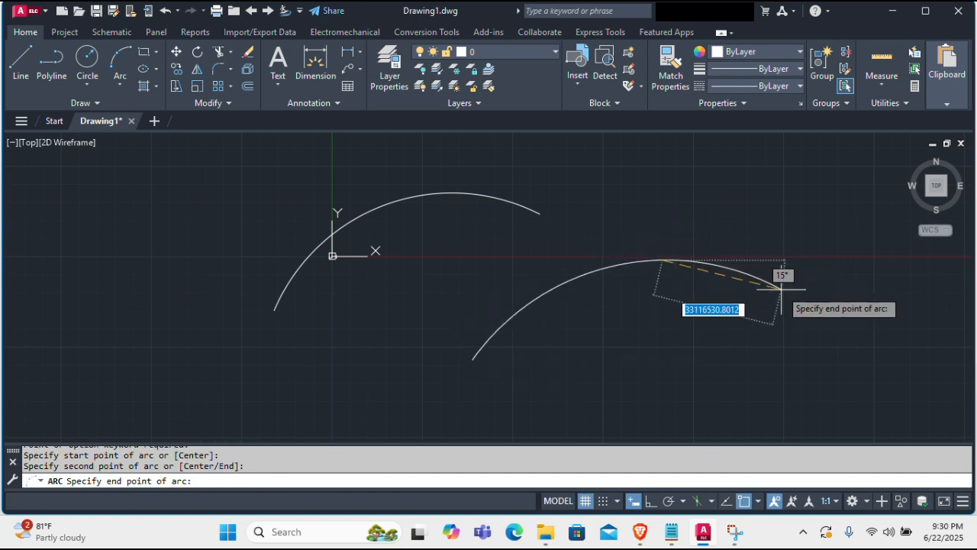
click(665, 179)
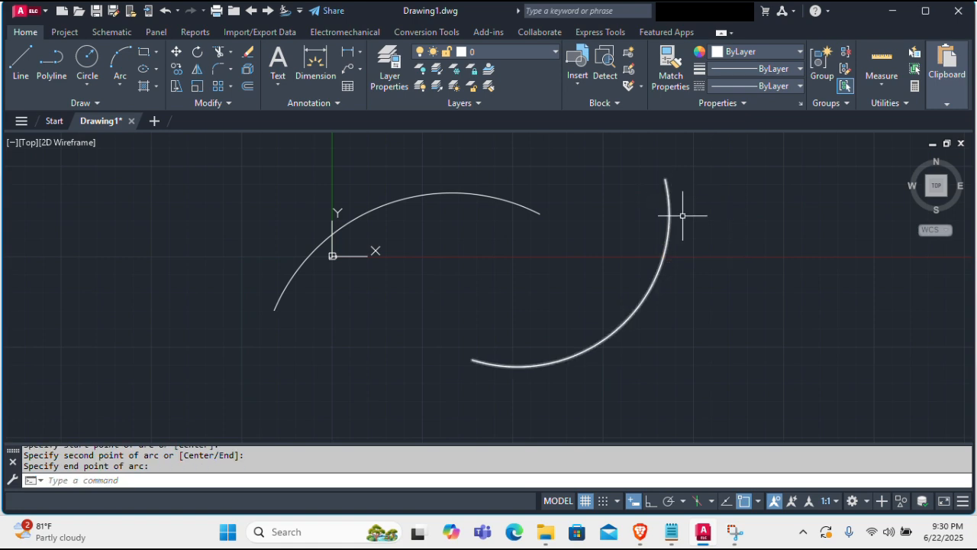
Step: Draw a Start, Center, End arc left of the origin with a radius of about 106.6 million units, bulging downward
scroll(697, 283, down, 1)
scroll(697, 308, down, 1)
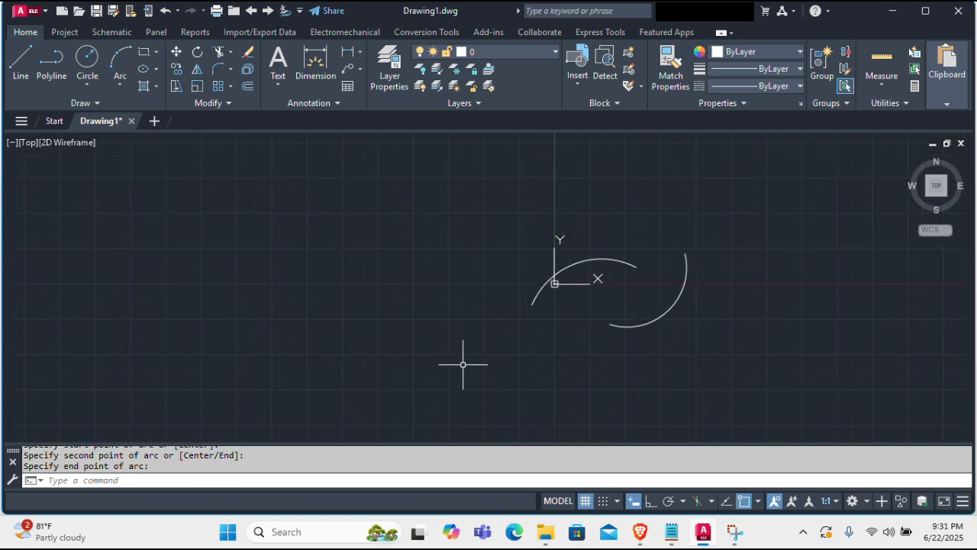
click(88, 80)
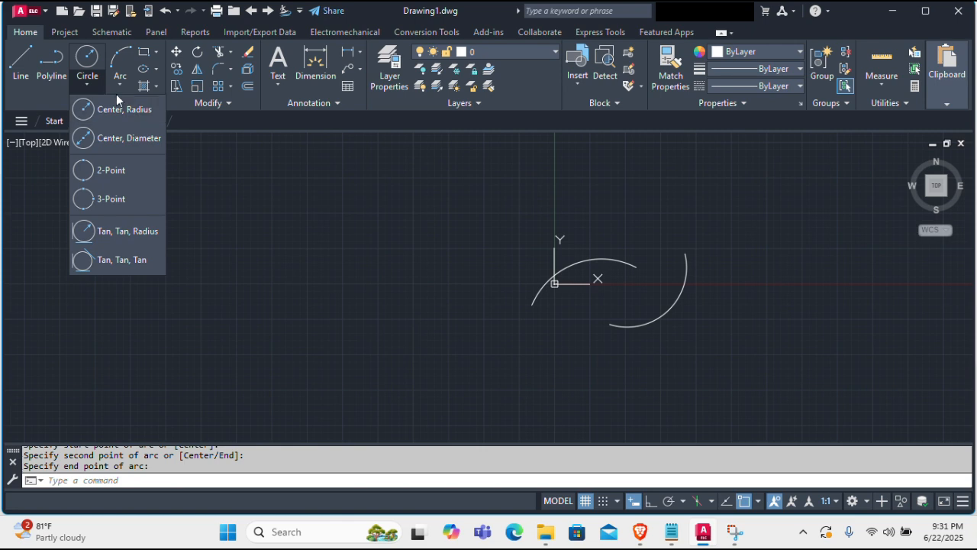
click(122, 88)
click(125, 86)
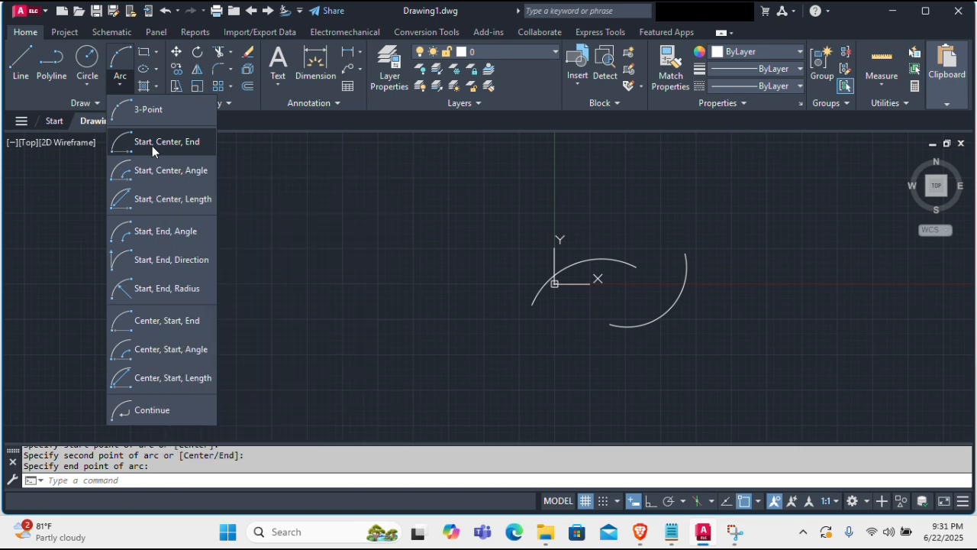
click(152, 144)
click(171, 249)
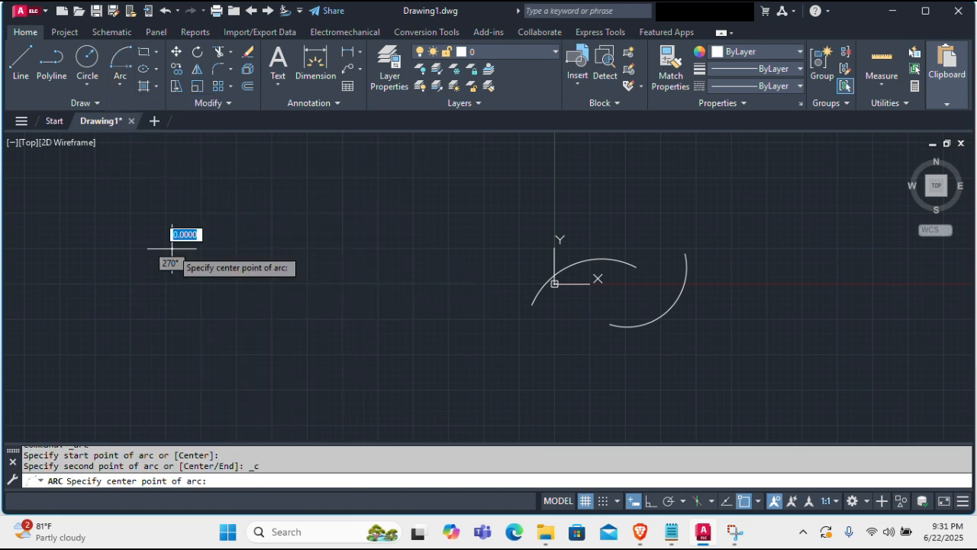
click(327, 247)
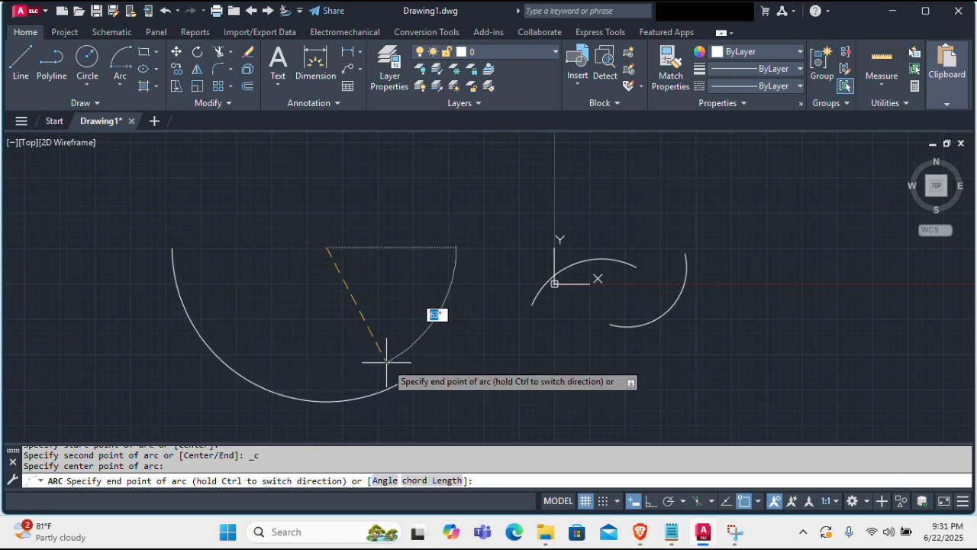
click(417, 339)
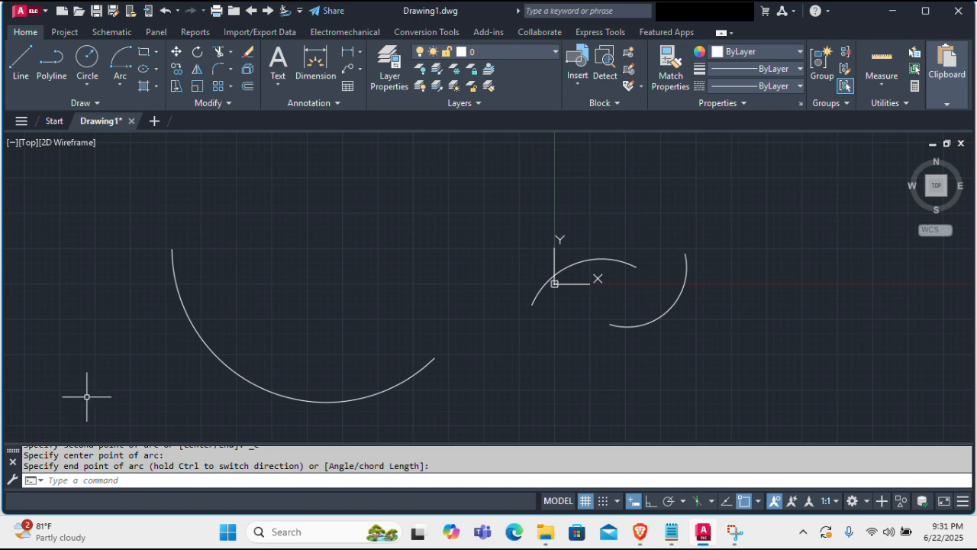
Step: Draw a downward-bulging Start, Center, End arc right of the existing arcs, with a radius of about 346.9 million units
scroll(479, 253, down, 4)
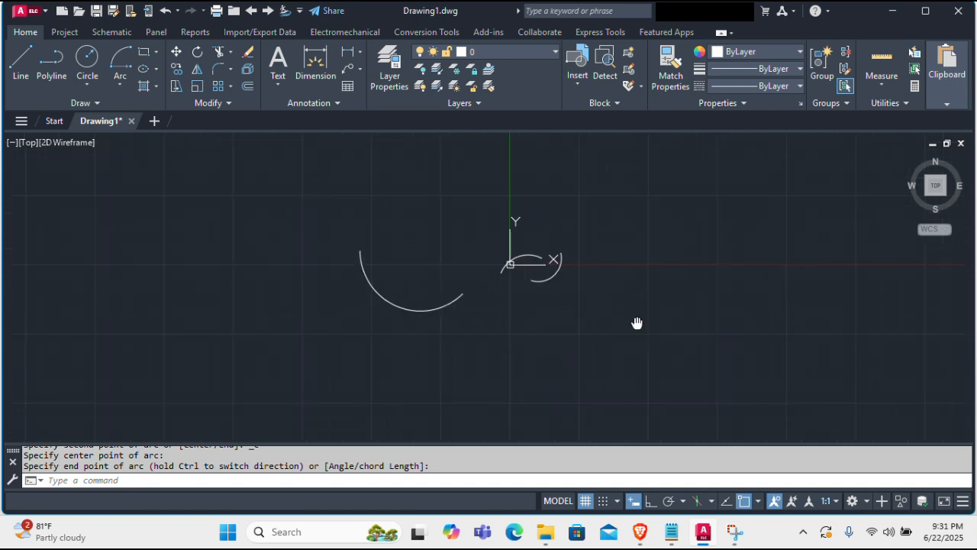
middle_drag(637, 323, 413, 345)
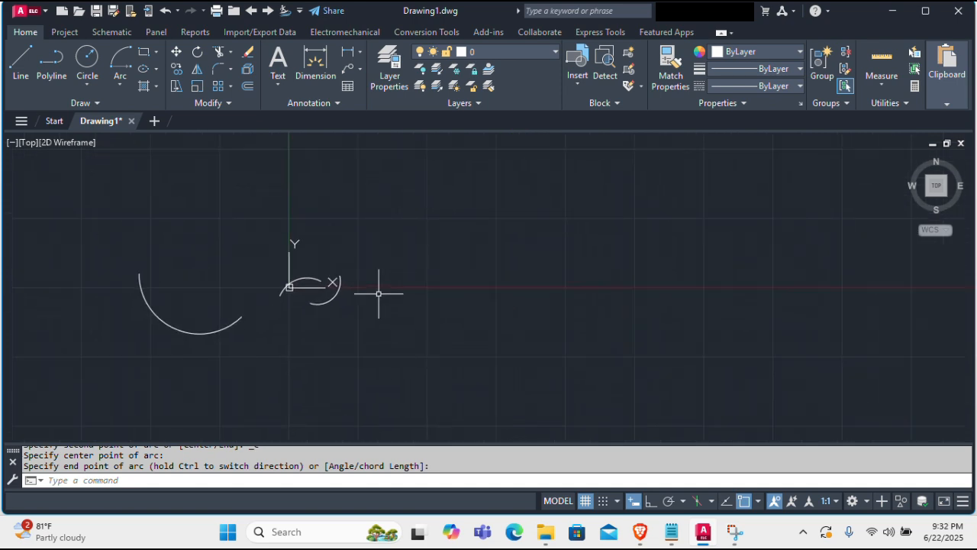
click(120, 63)
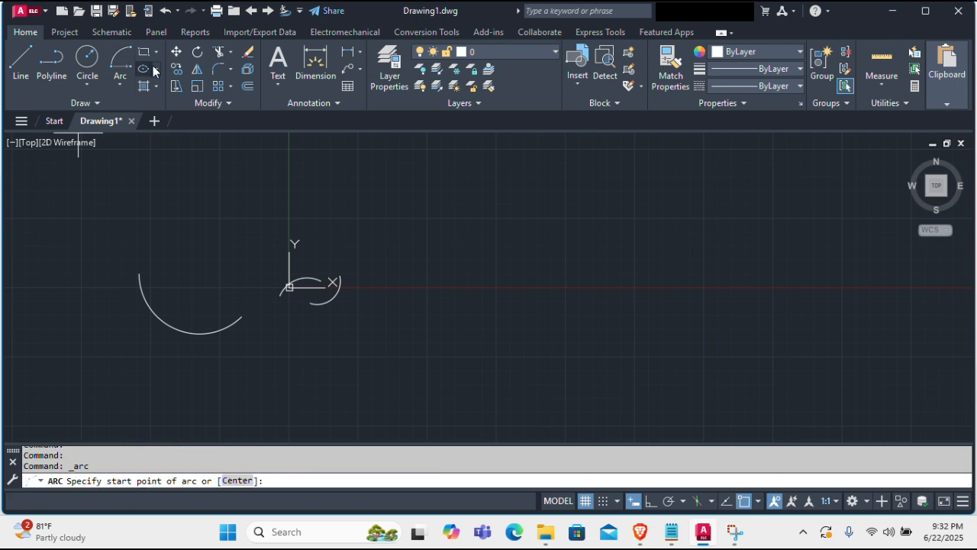
click(509, 245)
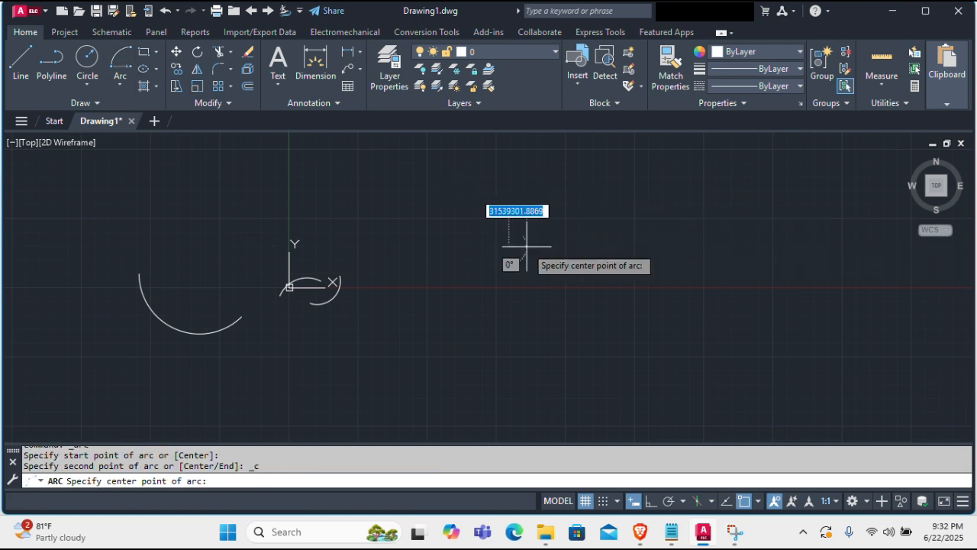
click(705, 246)
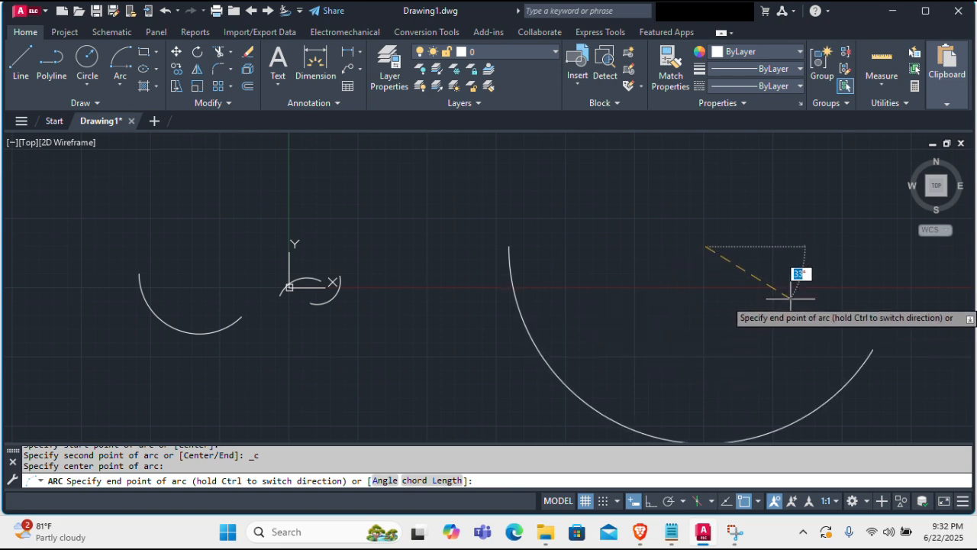
click(806, 266)
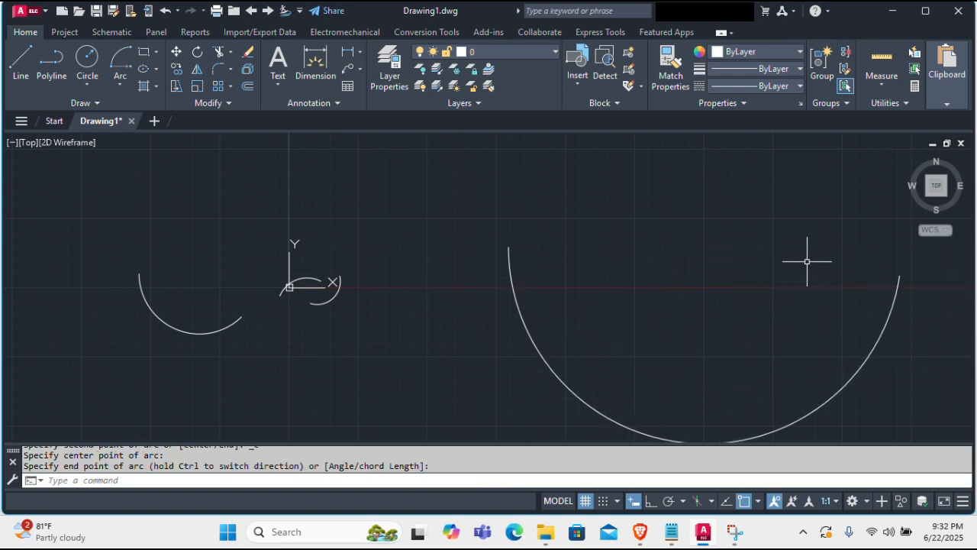
Step: Draw an upper semicircular Start, Center, End arc above the last one, with a radius of about 562.7 million units
scroll(227, 280, down, 2)
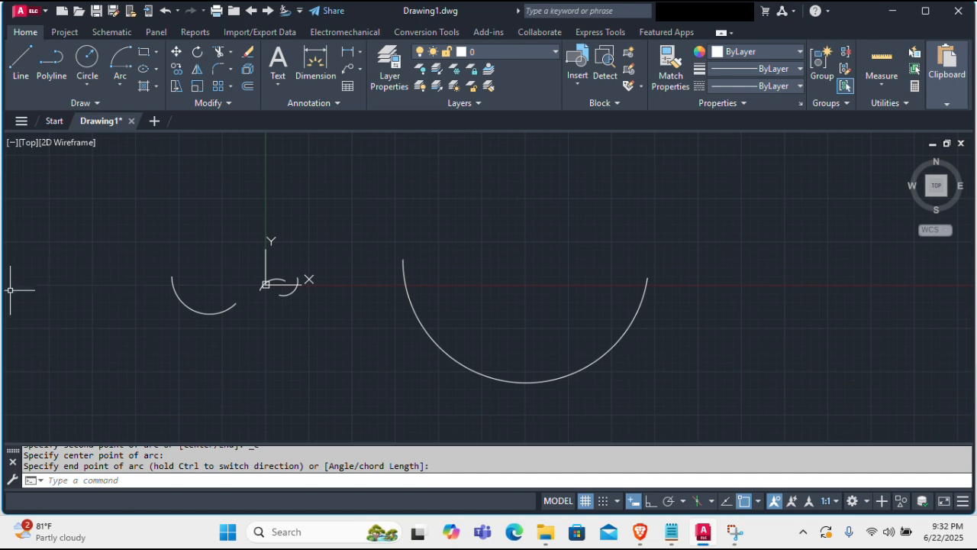
click(116, 68)
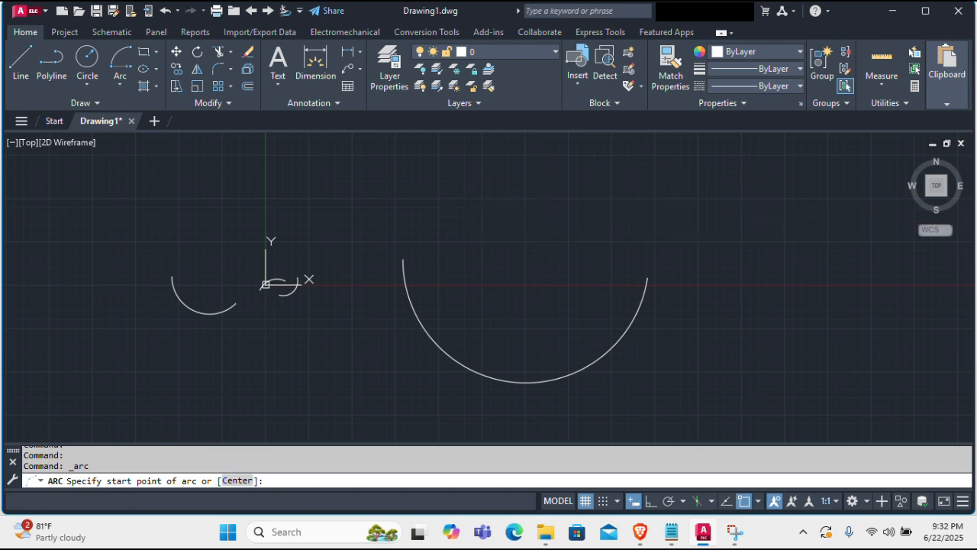
click(680, 197)
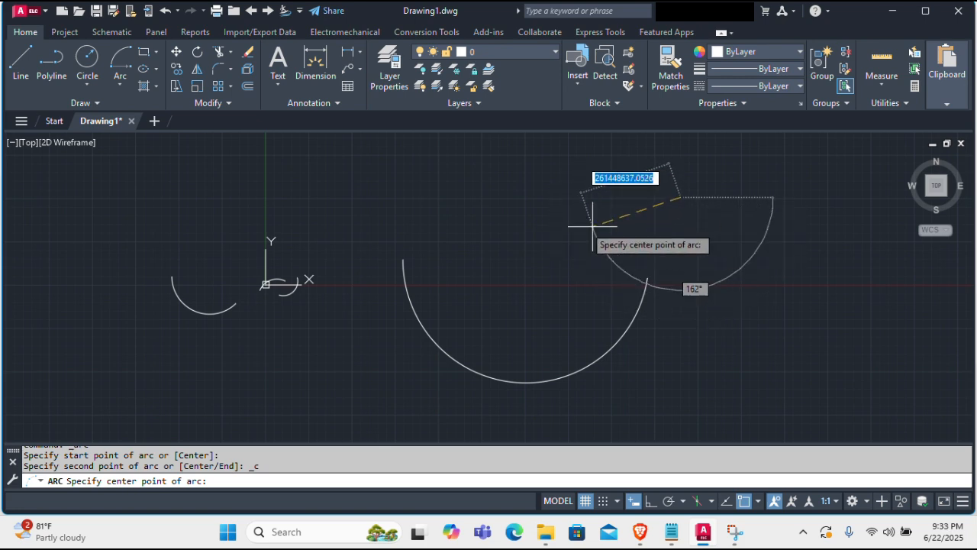
click(481, 197)
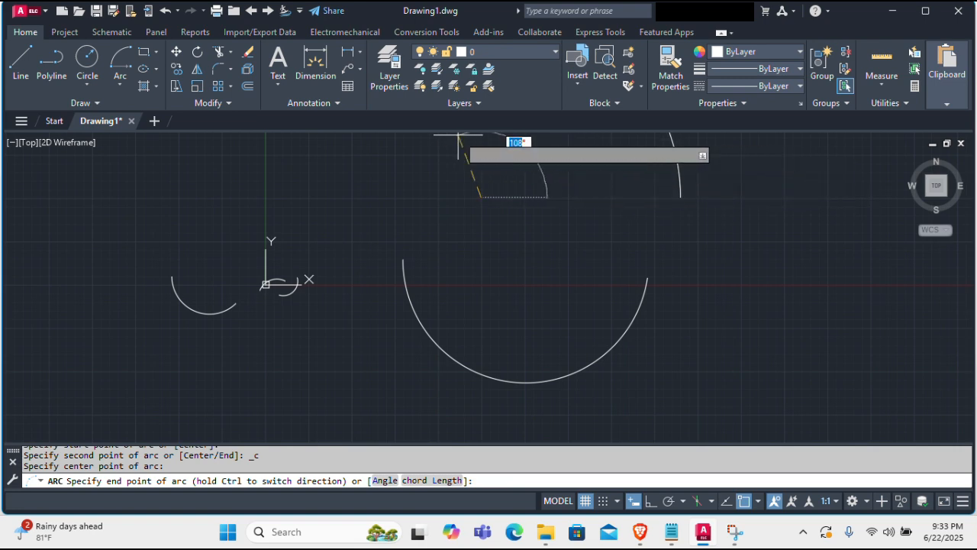
click(393, 197)
Step: Draw a large downward-bulging Start, Center, End arc to the lower right of the existing arcs
scroll(404, 237, down, 4)
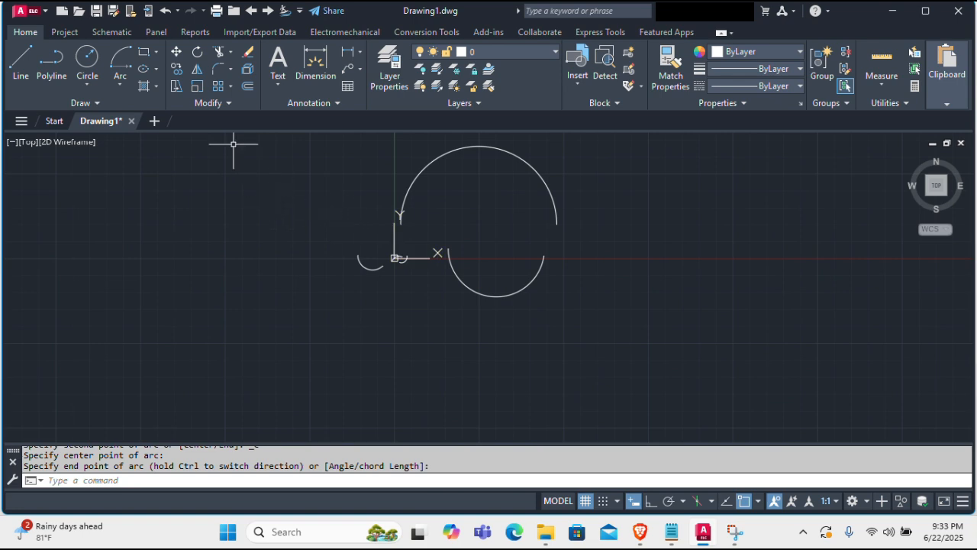
click(122, 67)
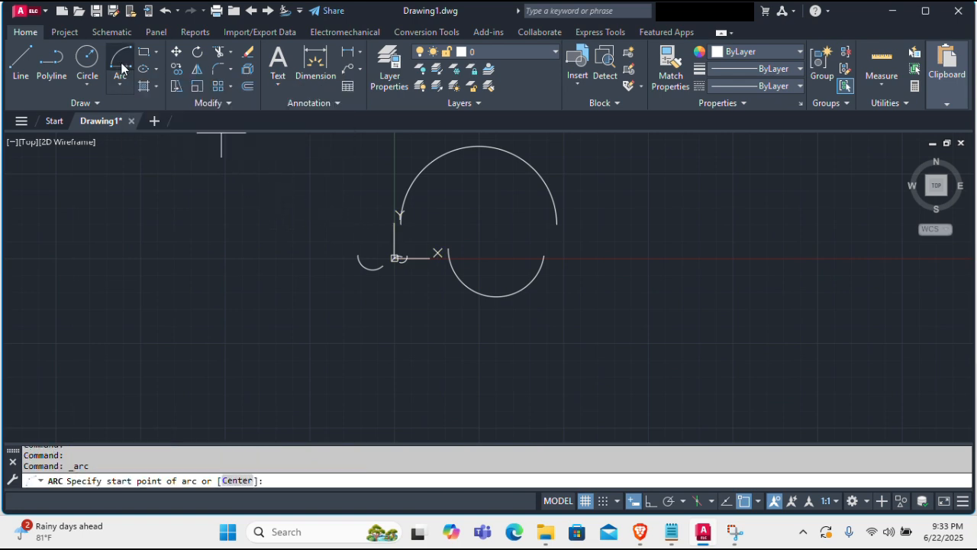
click(622, 299)
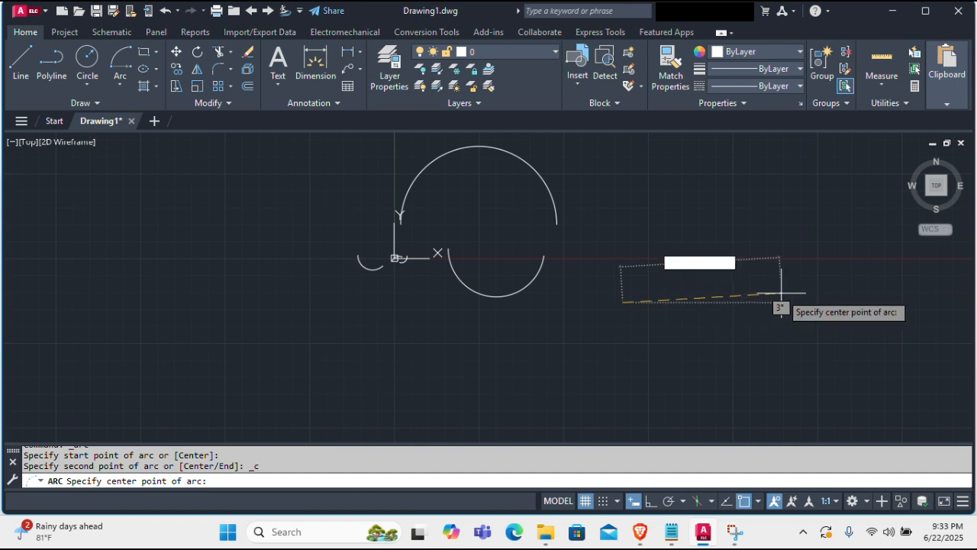
click(803, 299)
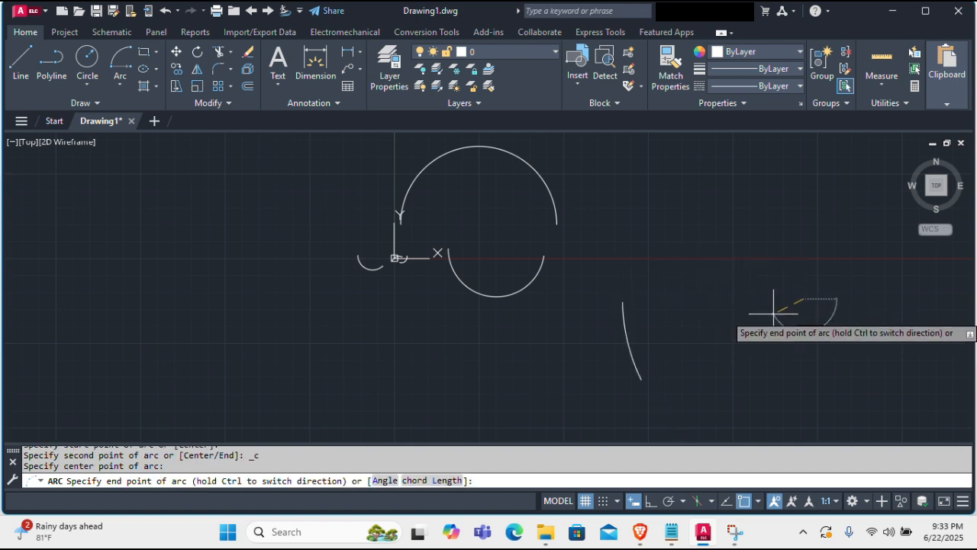
click(845, 307)
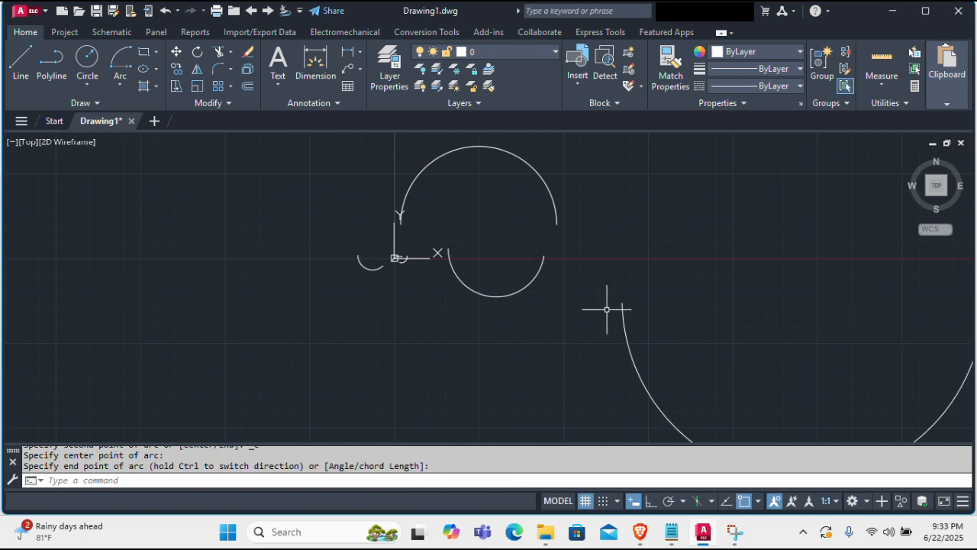
Step: Select all the objects in the drawing and erase them
scroll(578, 306, down, 4)
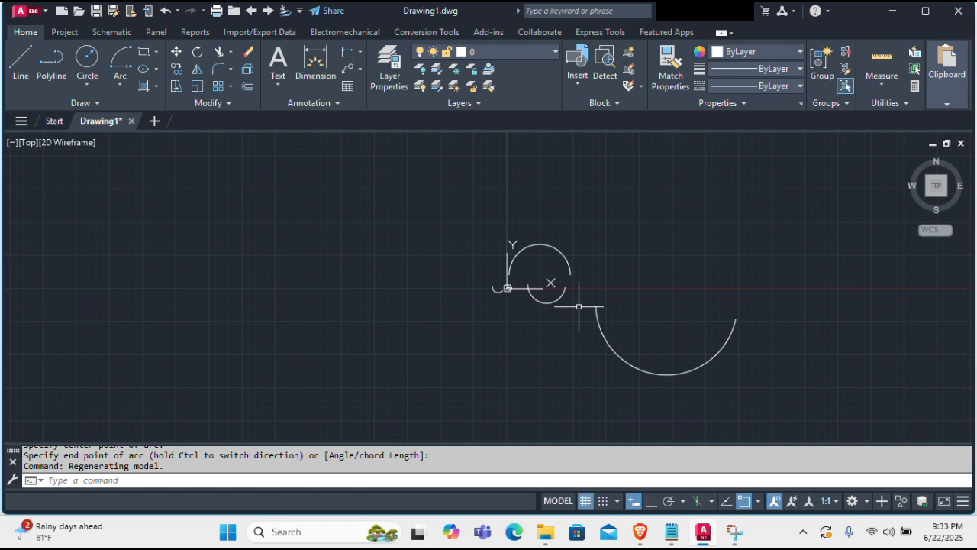
key(ctrl+a)
key(Delete)
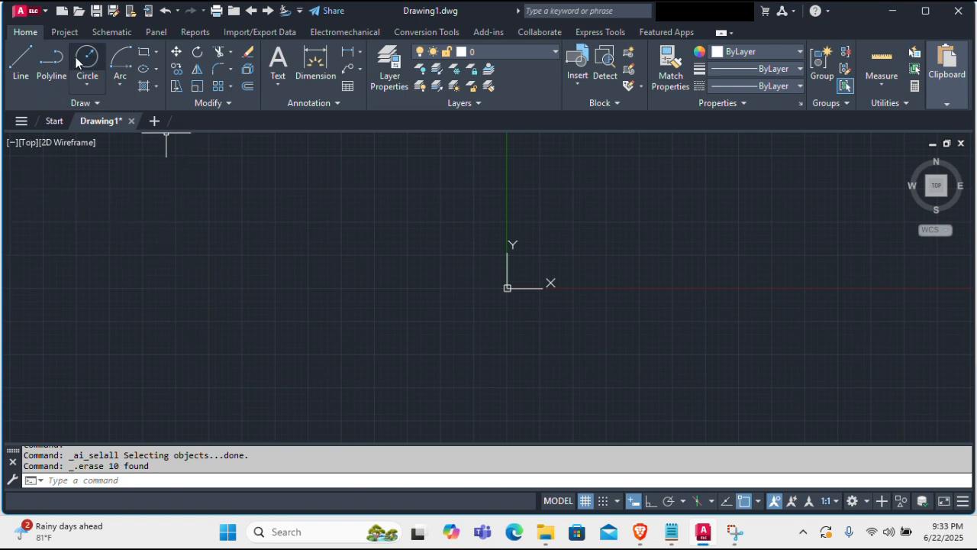
Step: Draw a wide horizontal ellipse by its center, left of the origin, with a horizontal semi-axis of about 3,741 million units
click(145, 72)
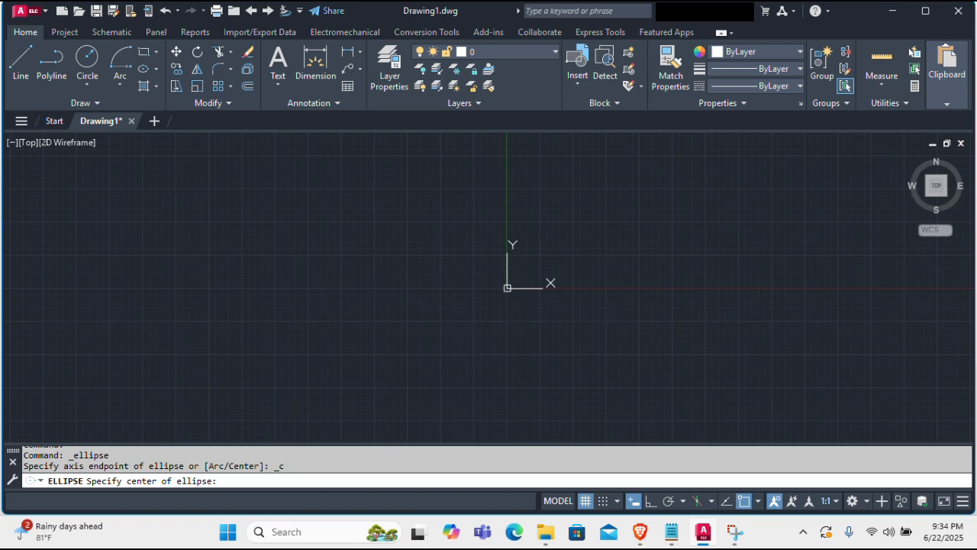
click(271, 273)
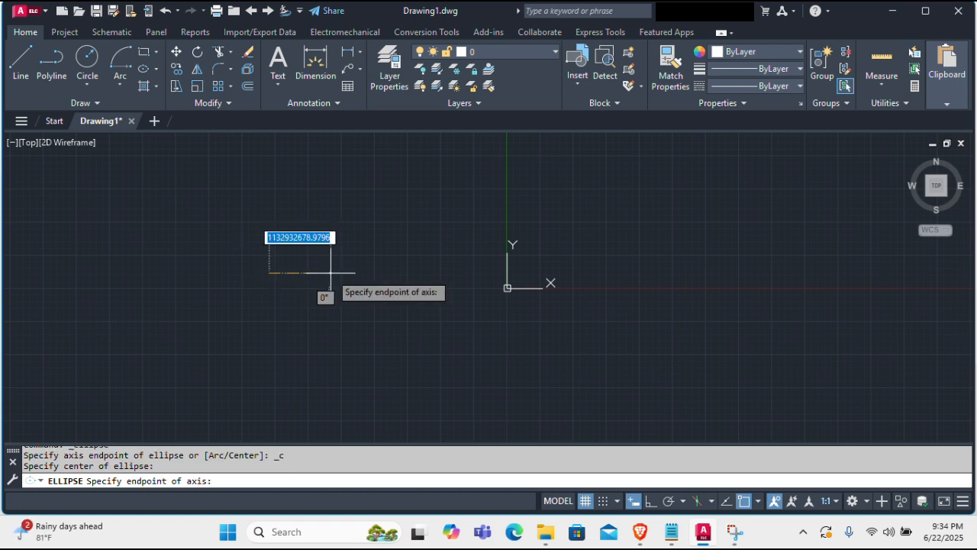
click(473, 270)
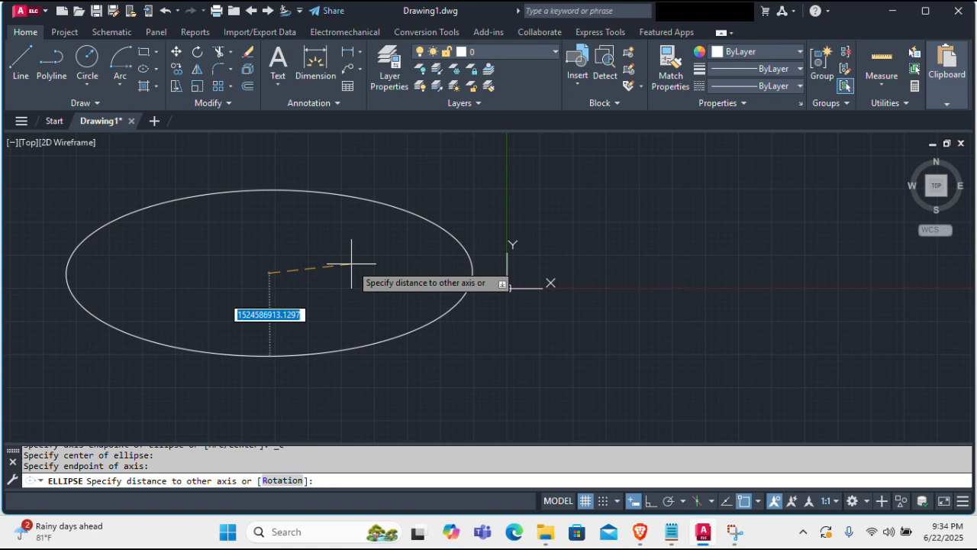
click(331, 205)
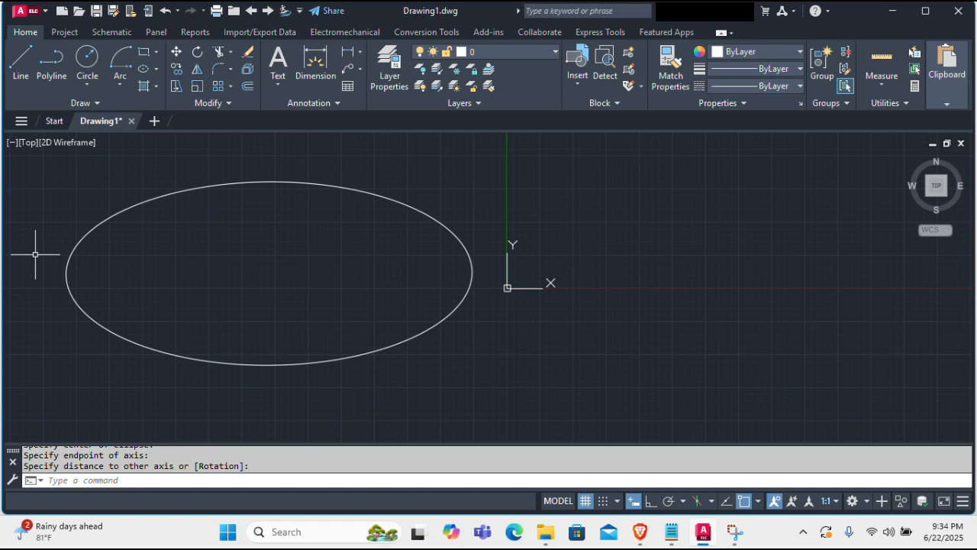
Step: Draw a tall vertical ellipse by its center, upper right of the origin, with a horizontal semi-axis of about 1,484 million units
click(143, 69)
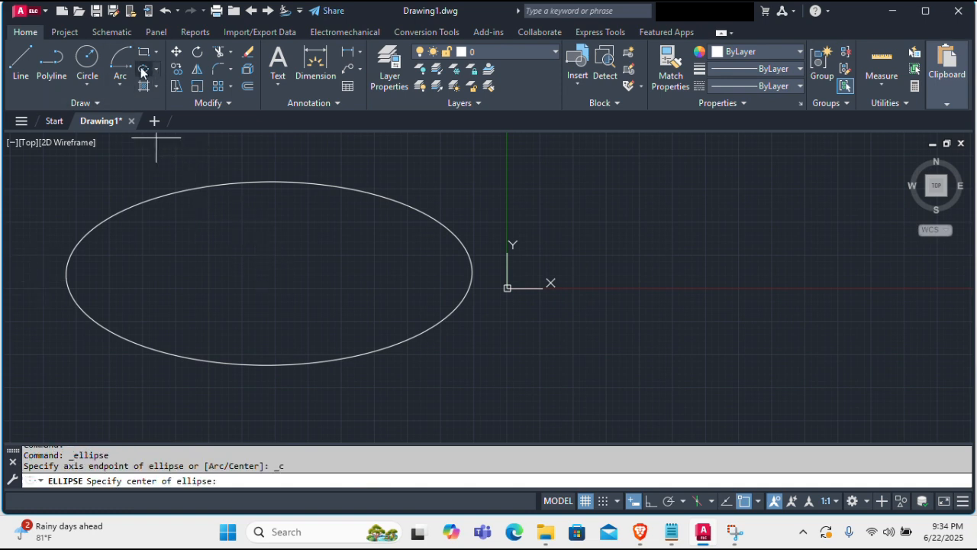
click(702, 191)
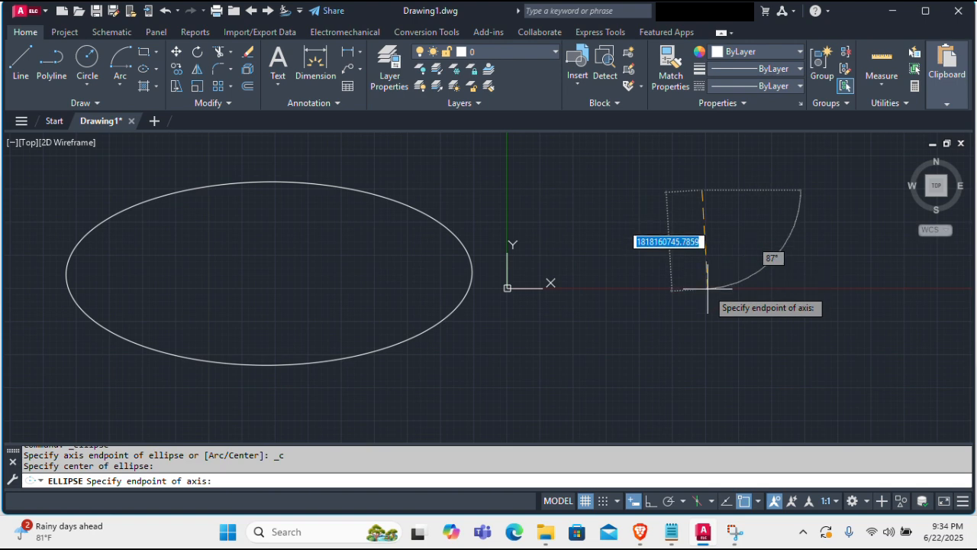
click(705, 346)
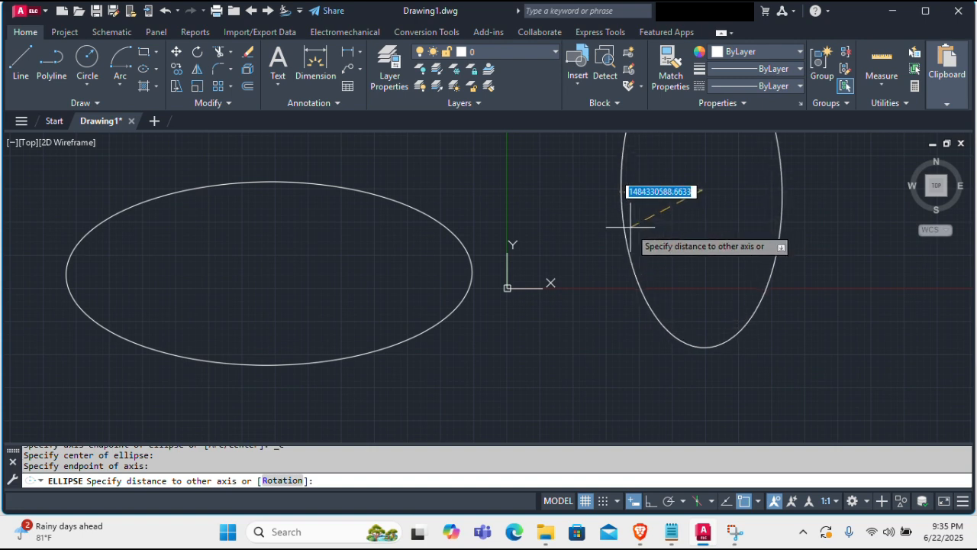
click(630, 227)
scroll(603, 328, down, 5)
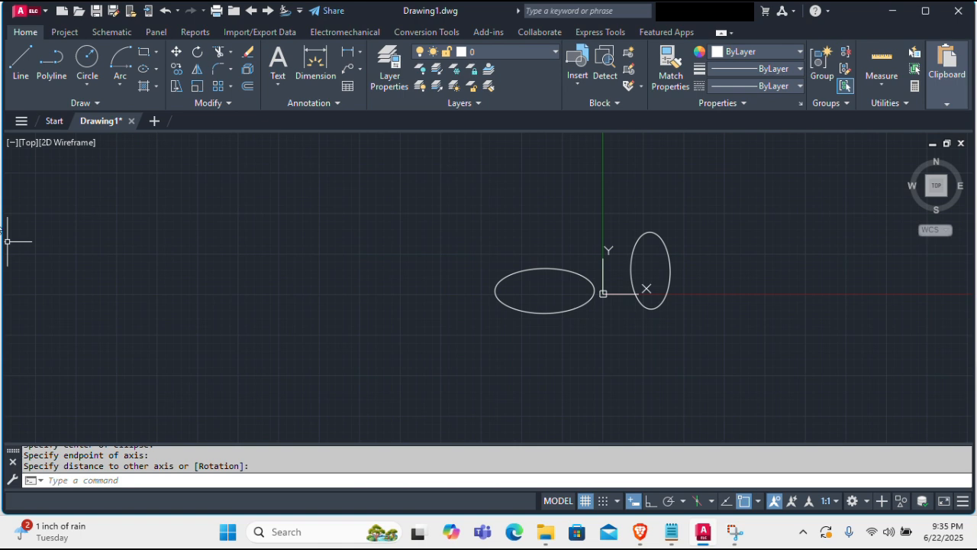
click(125, 85)
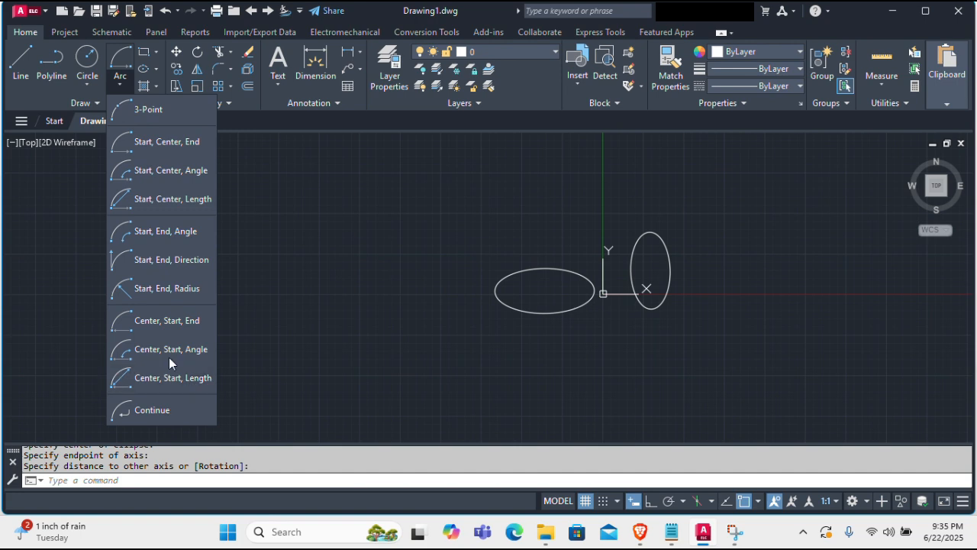
click(396, 210)
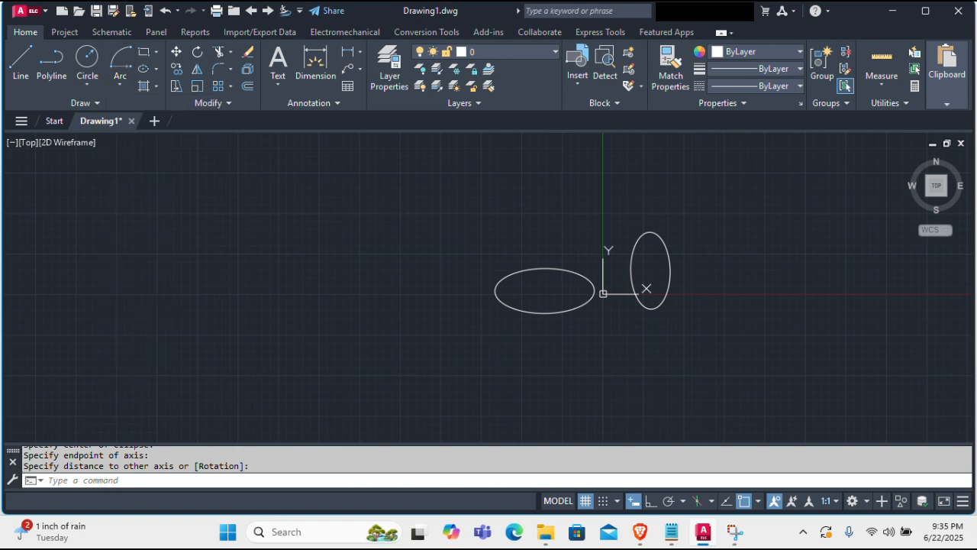